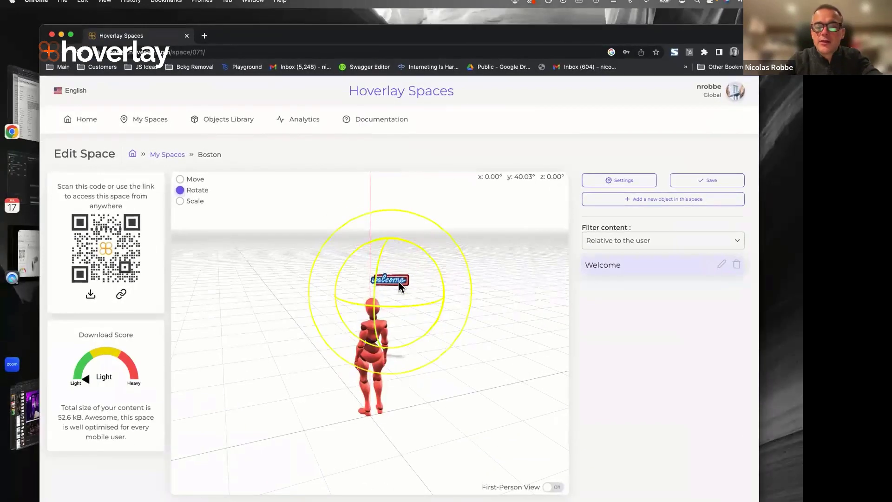
Save the Boston space's pending changes and start adding a Spatial Audio object to it.
click(641, 204)
click(401, 320)
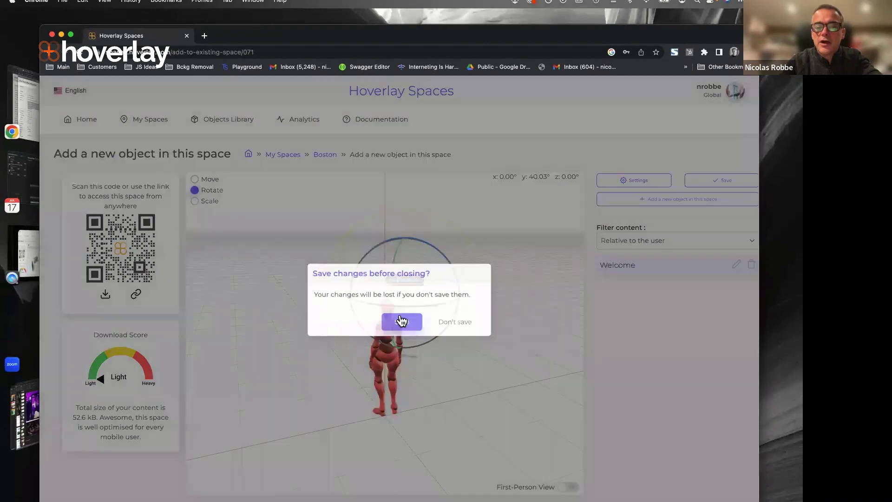
scroll(399, 387, down, 5)
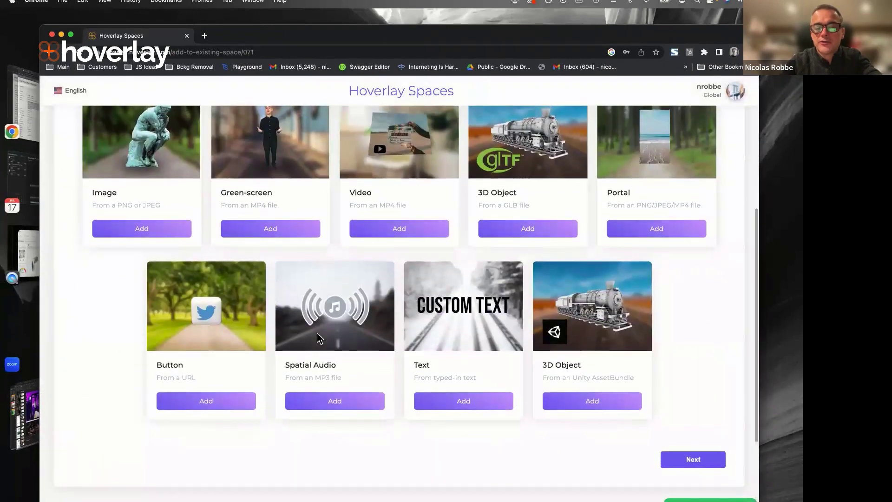
click(335, 402)
scroll(353, 383, down, 5)
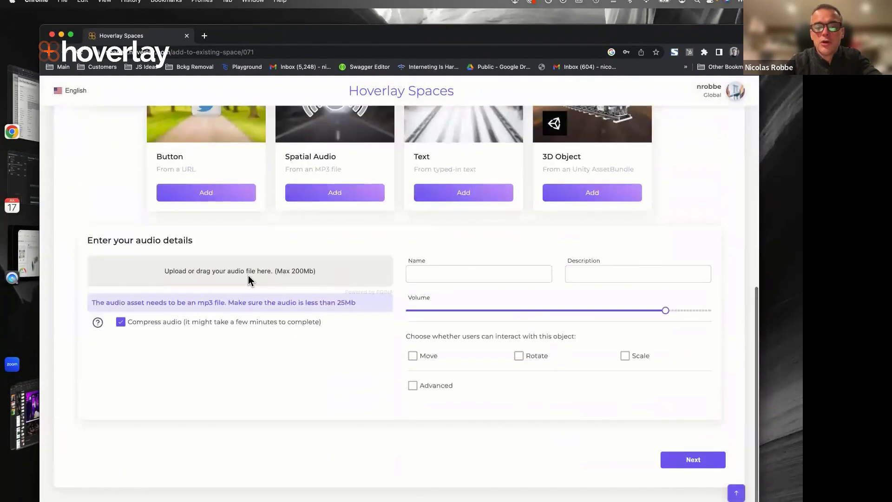
Upload the Sundrops talk audio found by searching files for "mp3", and save the object with the default positioning around the viewer.
click(249, 276)
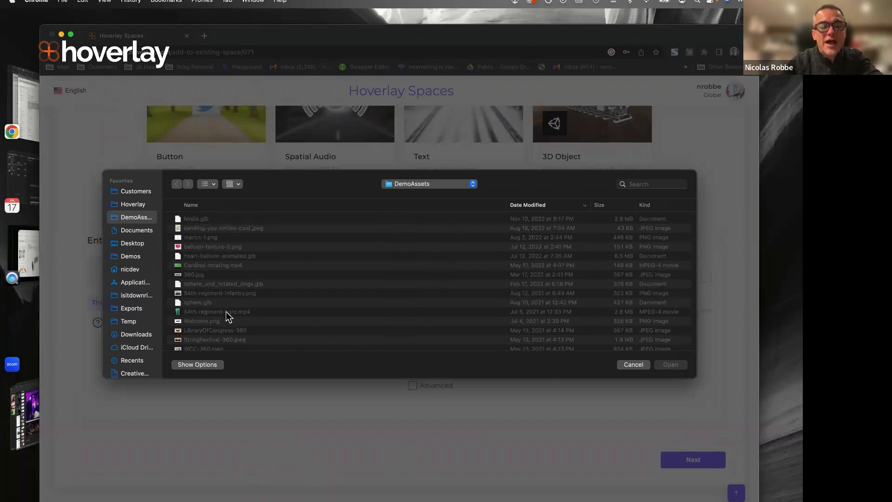
click(645, 184)
text(mp3)
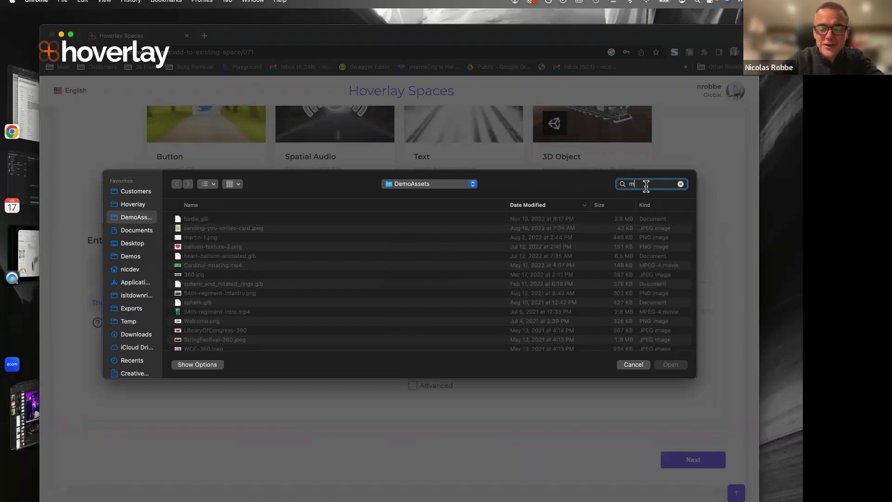
click(647, 205)
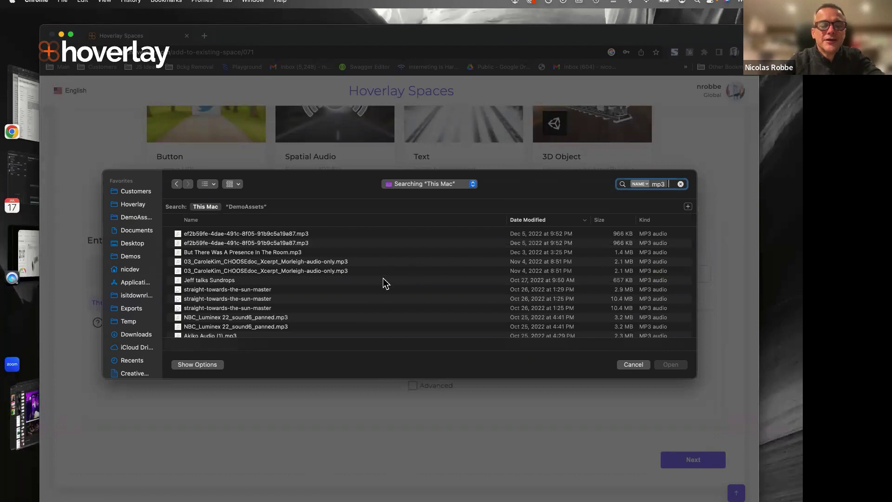
scroll(382, 278, down, 3)
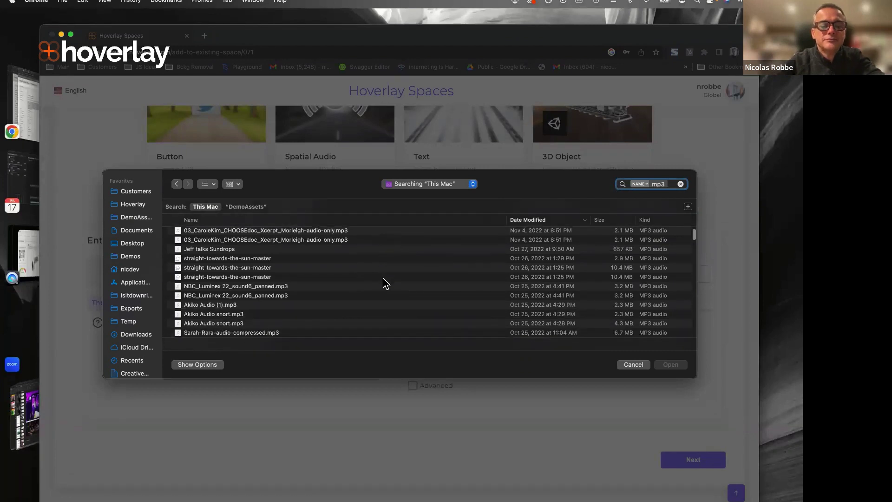
double_click(250, 250)
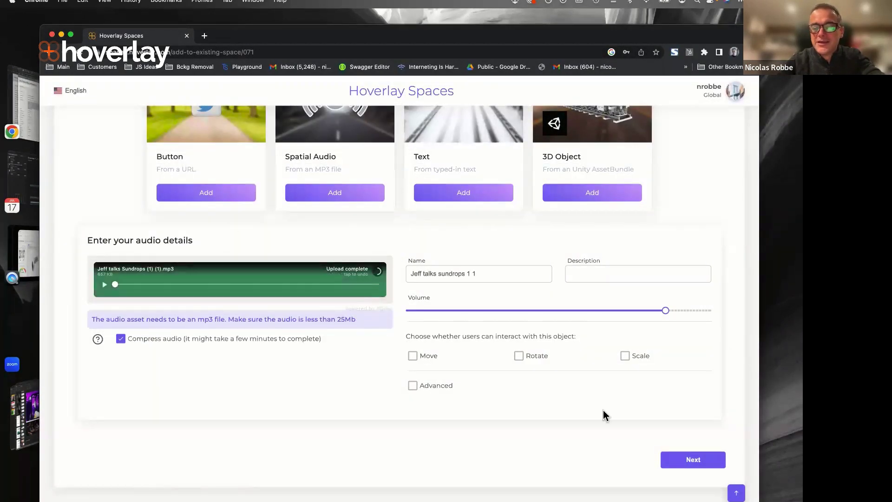
click(681, 461)
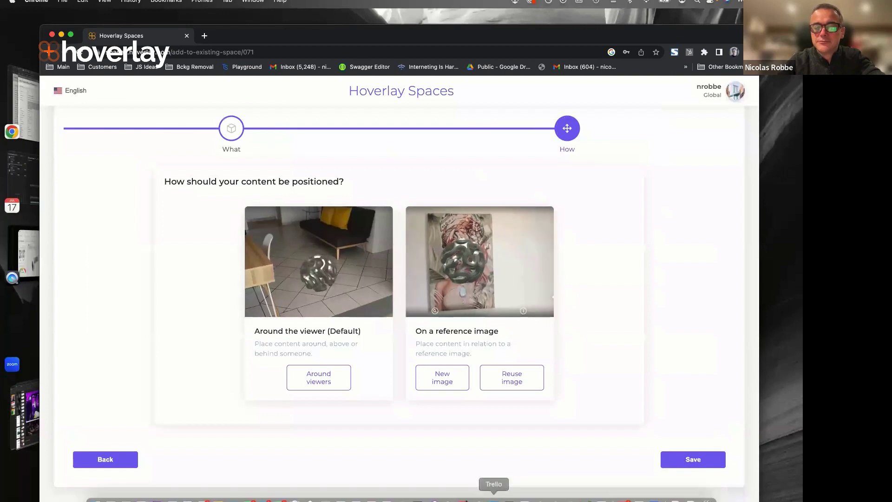
click(679, 458)
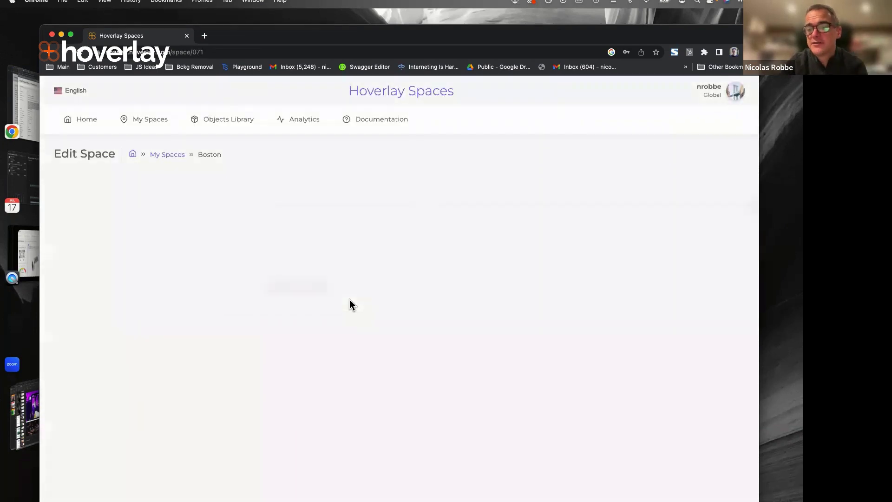
Move the audio object beside the mannequin to x -1.43, y 1.10, z 1.17 and save the space.
click(339, 351)
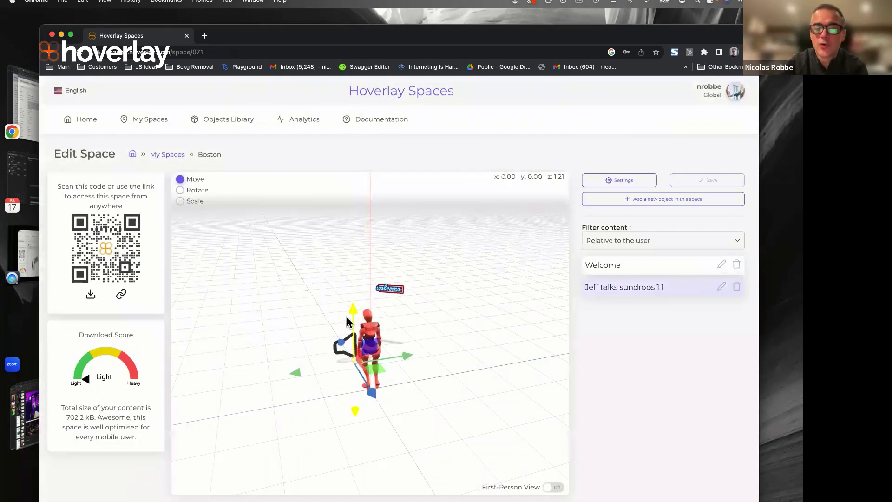
drag(294, 328, 228, 335)
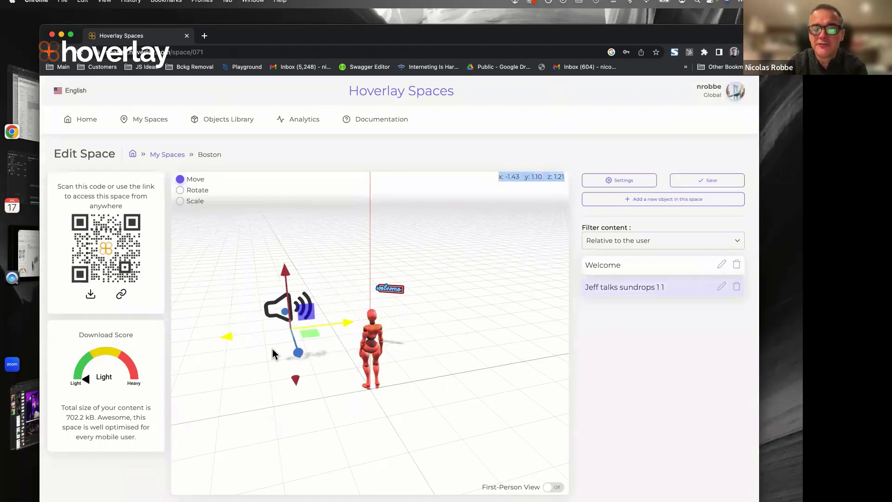
drag(300, 353, 307, 372)
drag(437, 374, 372, 318)
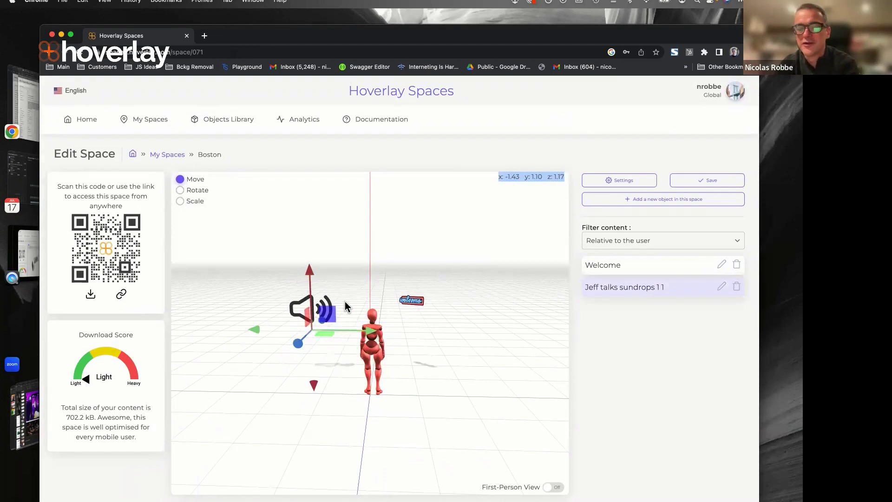
click(679, 187)
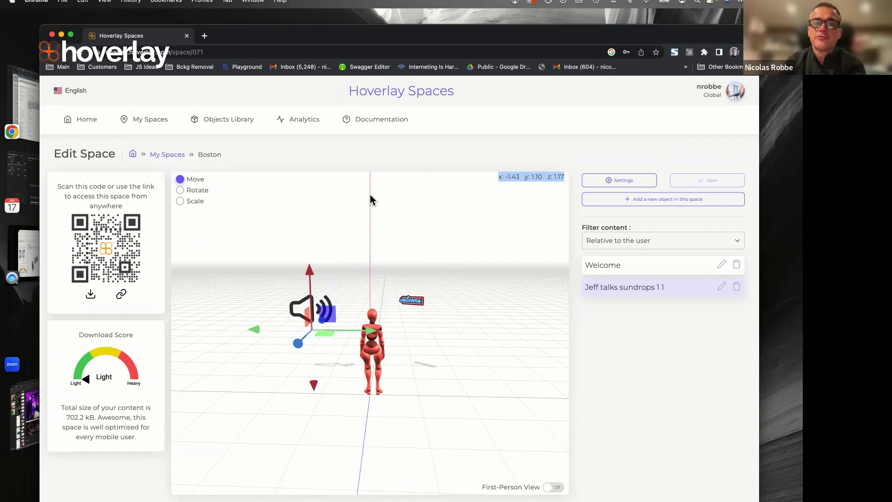
Open the space's Sequences page by replacing "space" with "s" in the web address.
double_click(180, 52)
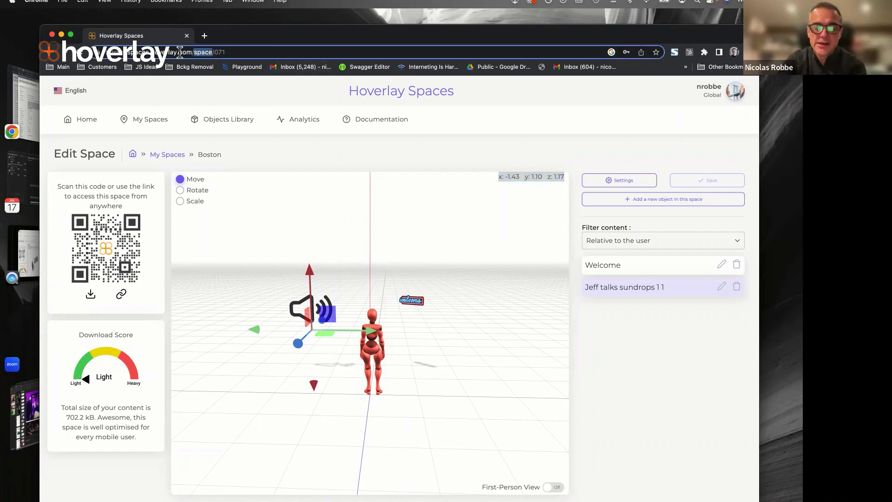
text(s)
key(Return)
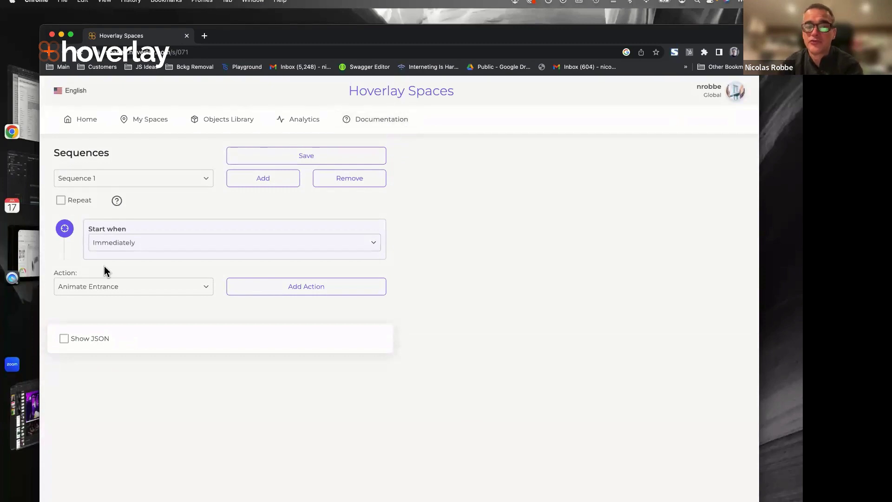
Set Sequence 1 to start on Object Tapped, with Welcome as the only selected object.
click(271, 239)
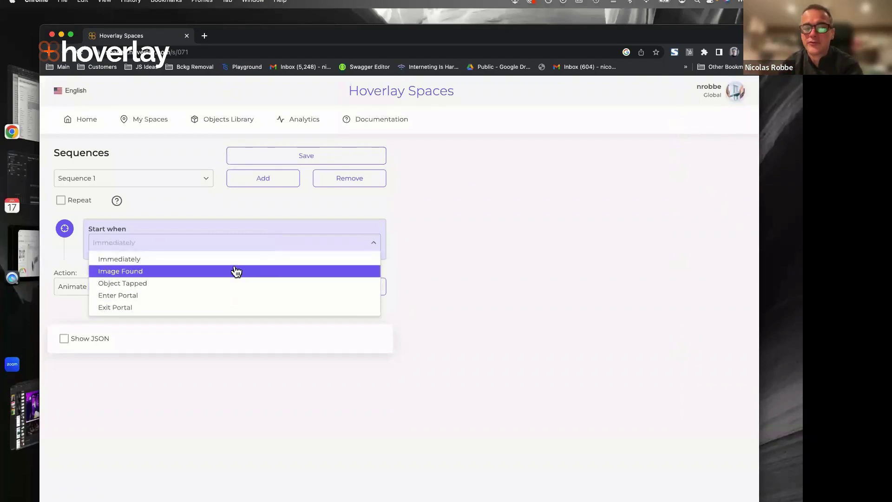
click(336, 206)
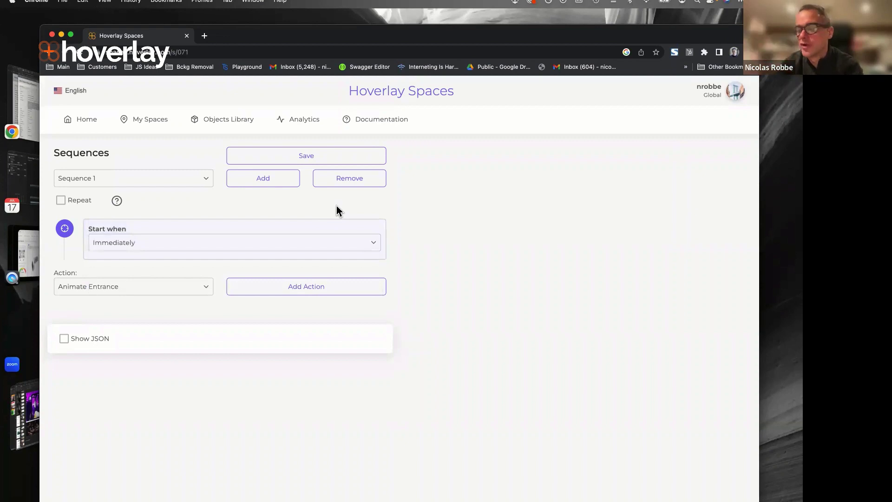
click(264, 243)
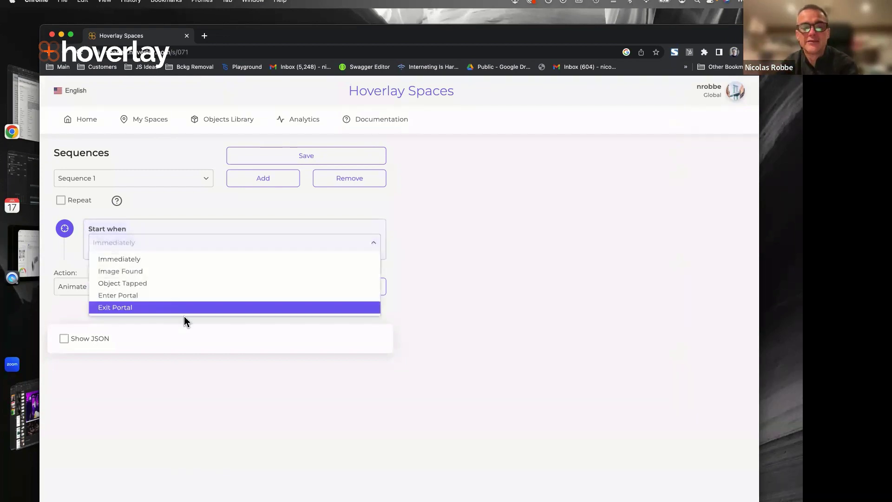
click(172, 283)
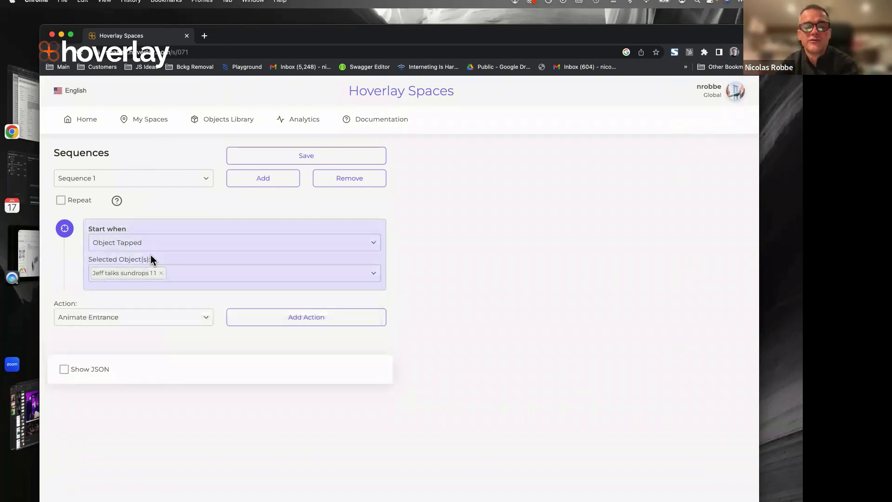
click(160, 274)
click(159, 280)
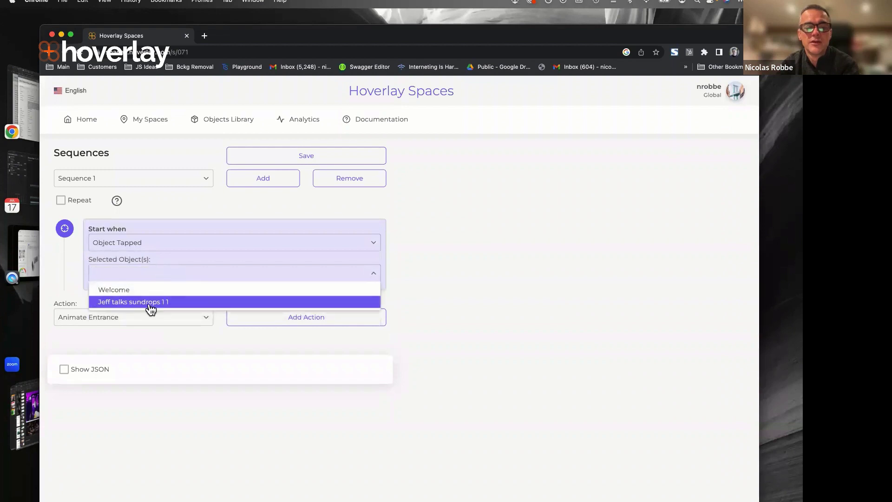
click(149, 294)
Add a Play action for the Sundrops audio object to Sequence 1.
click(118, 315)
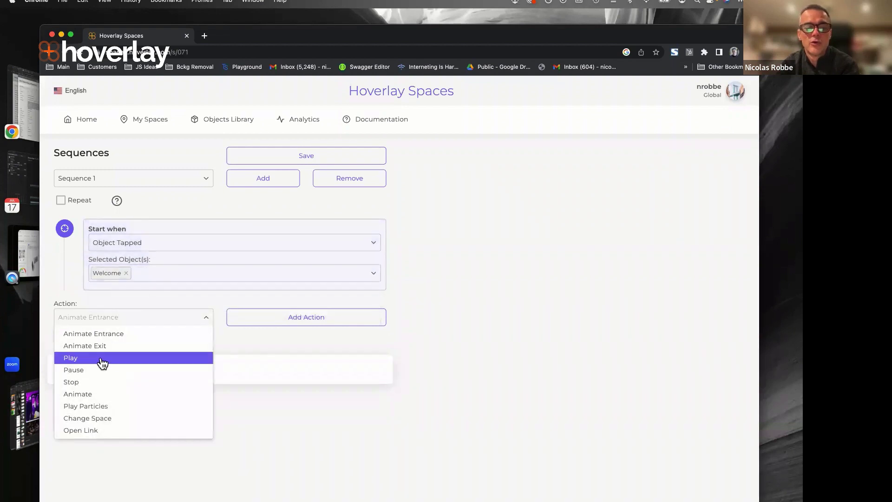
click(100, 358)
click(251, 323)
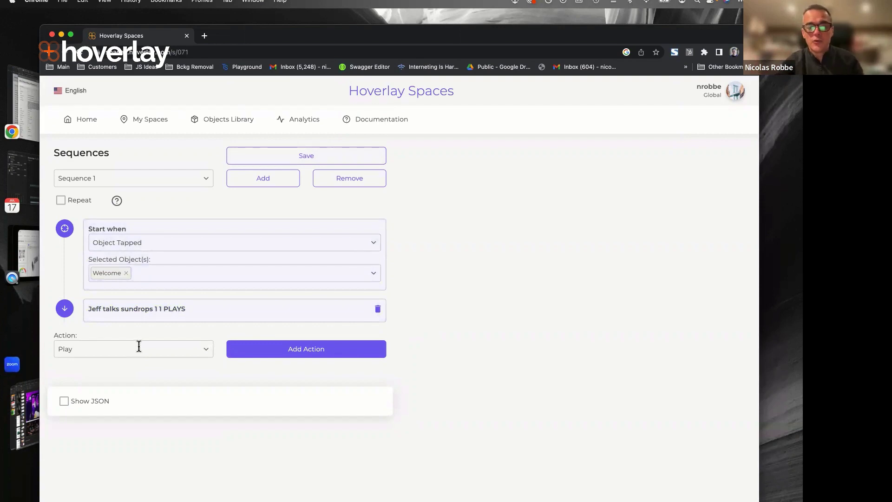
Add an Animate Exit action after the Play action and make Welcome its selected object.
click(197, 349)
click(172, 377)
click(270, 349)
click(191, 341)
click(181, 361)
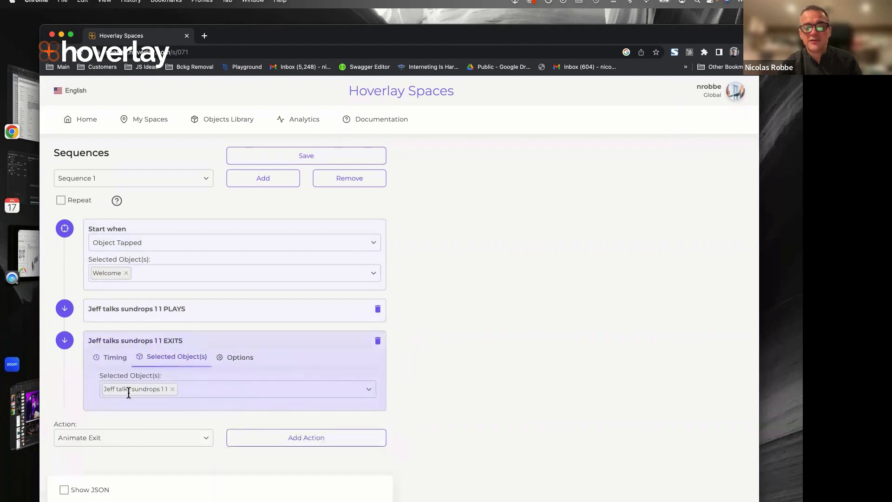
click(176, 391)
click(163, 406)
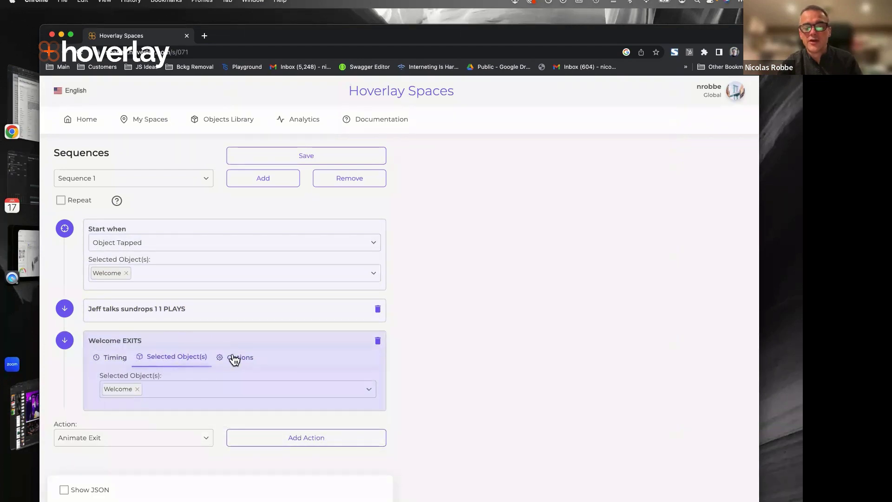
Set the Welcome exit animation's easing to SineOut and save the sequence.
click(235, 357)
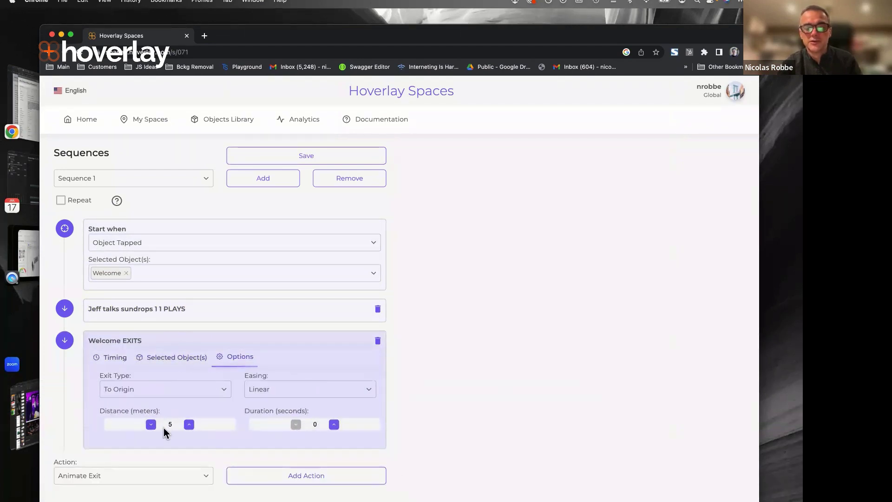
click(307, 390)
click(295, 418)
click(291, 389)
click(293, 429)
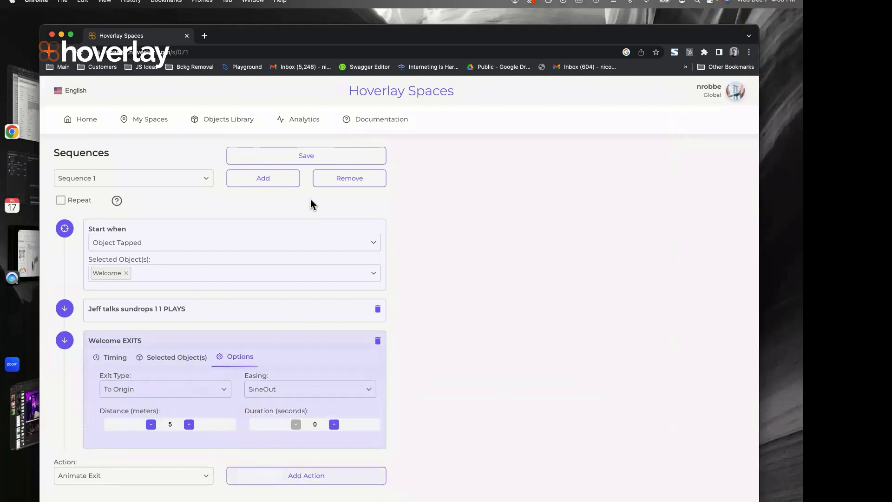
click(299, 160)
Leave the Sequences page and return to the Boston space's edit page.
click(140, 121)
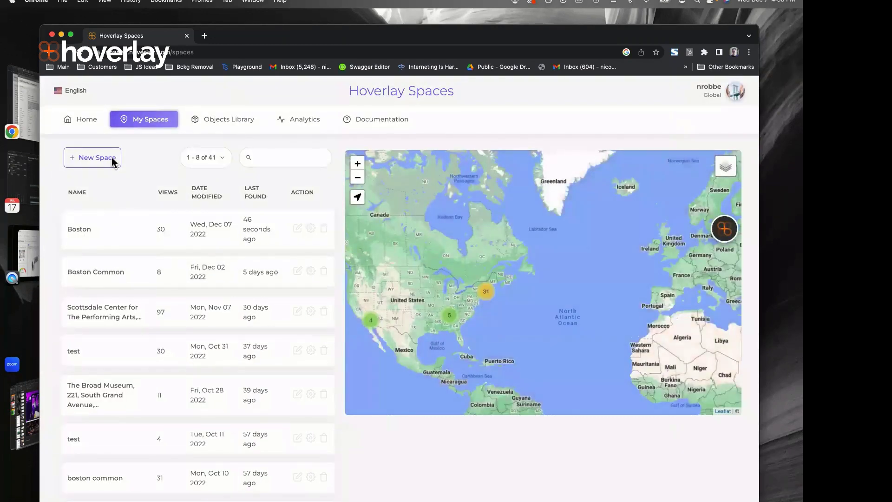
click(51, 53)
click(51, 52)
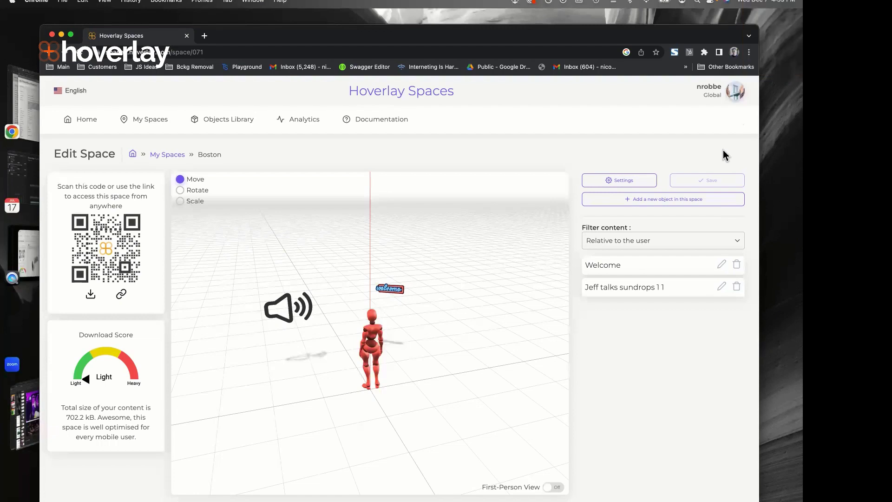
key(XF86AudioRaiseVolume)
key(XF86AudioRaiseVolume)
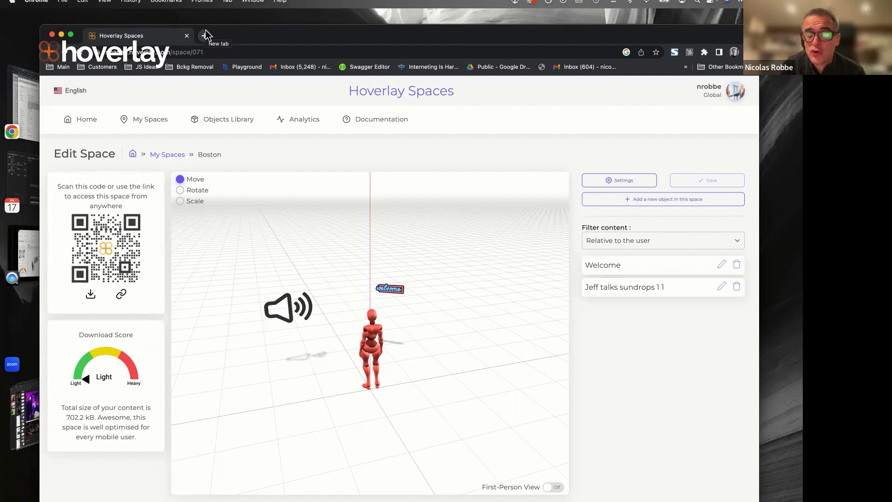
Search the web for "dtla augmented" in a new tab and view the Grand Ave Augmented page from Downtown LA.
click(205, 33)
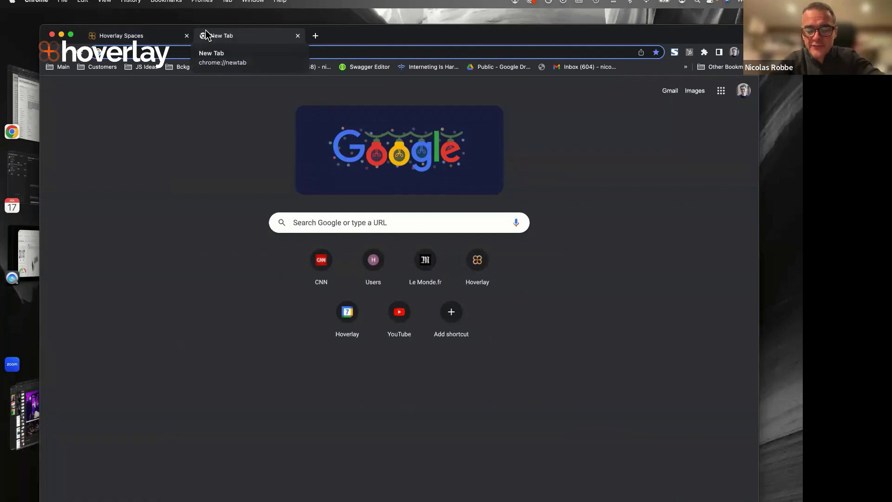
text(dtla)
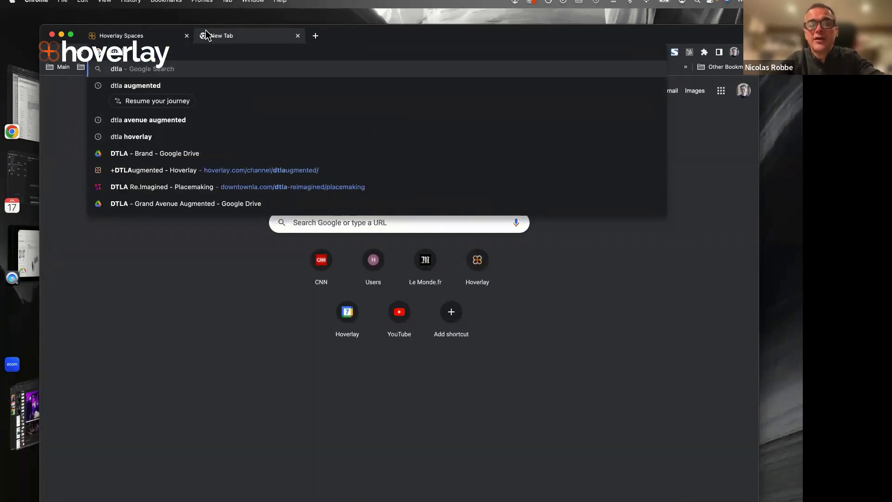
click(170, 87)
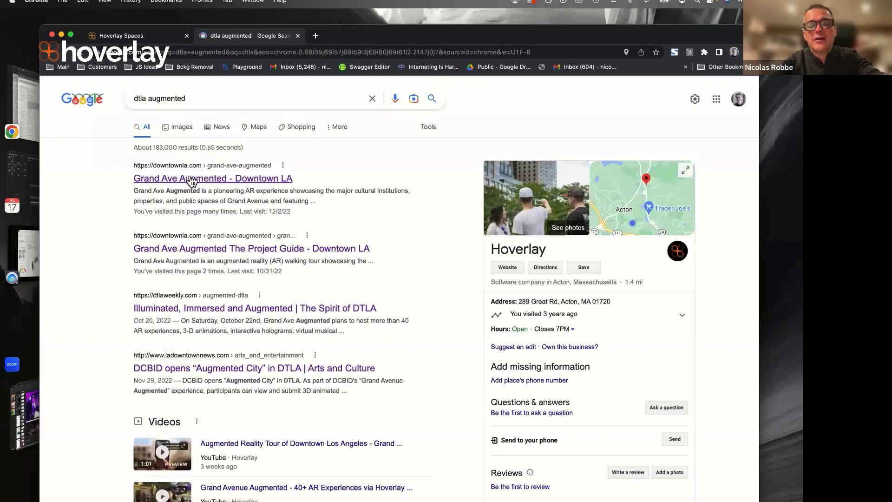
click(192, 180)
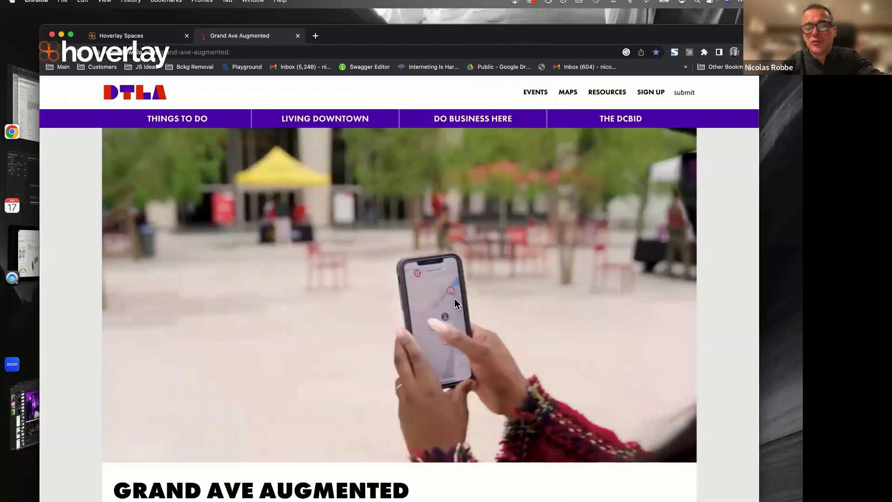
scroll(352, 327, down, 5)
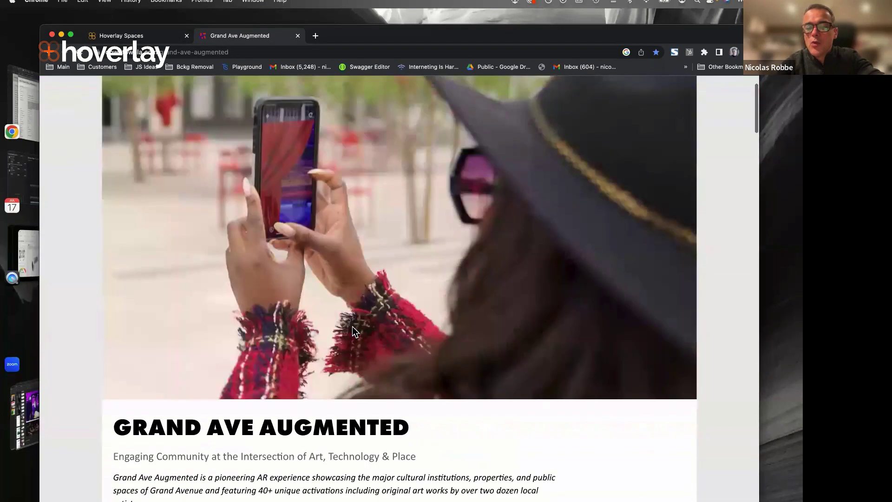
Look through the Grand Ave Augmented page's street map and the venues in its Locations section.
scroll(352, 326, down, 7)
scroll(352, 326, down, 6)
scroll(352, 326, up, 4)
scroll(352, 326, down, 12)
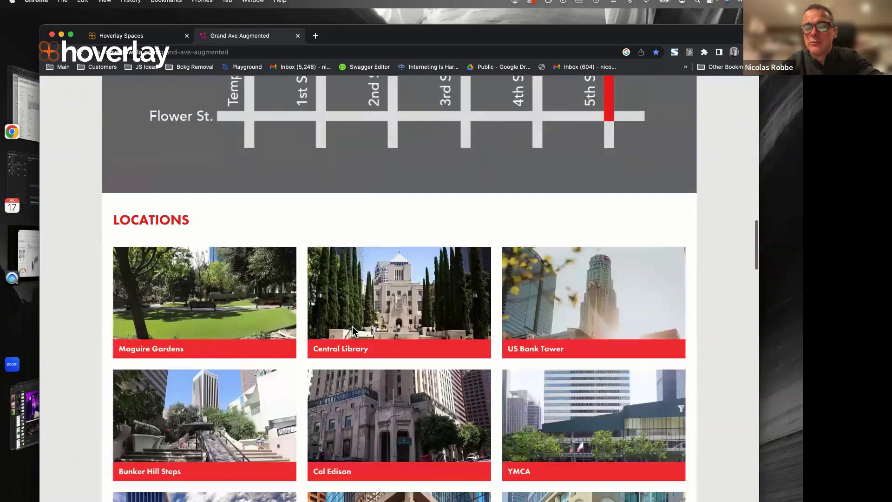
scroll(352, 326, down, 6)
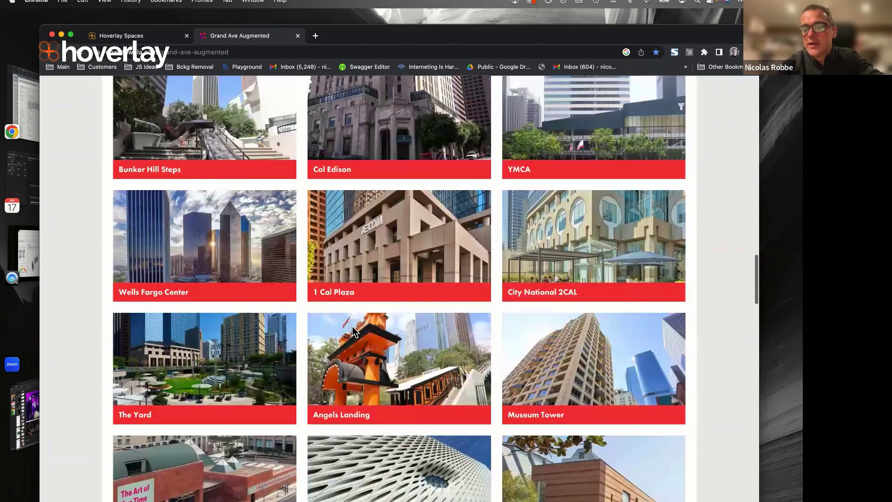
scroll(352, 327, down, 6)
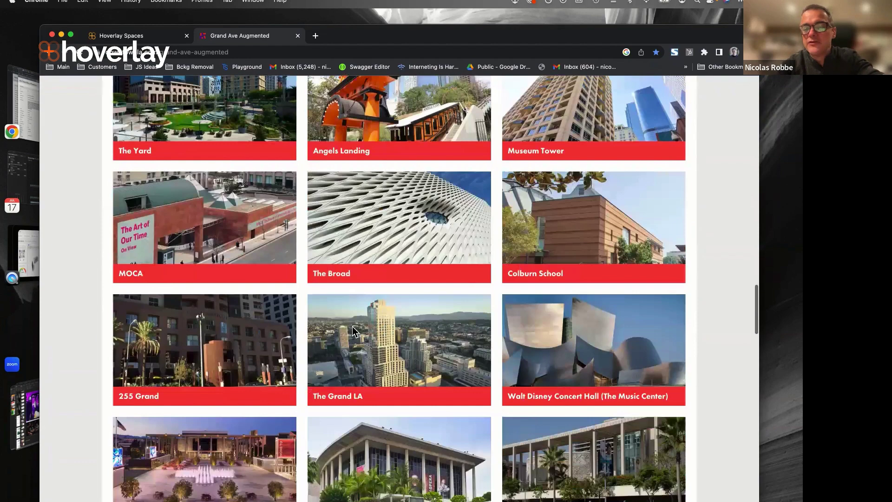
scroll(433, 331, down, 10)
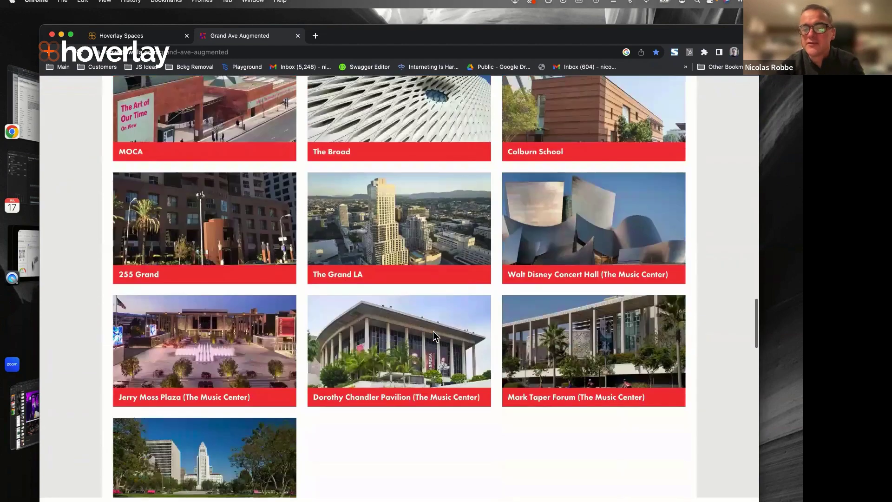
Review the artist profiles in the Creators section and highlight the name of the XR artist working with Virtual Reality and Fashion.
scroll(433, 331, down, 2)
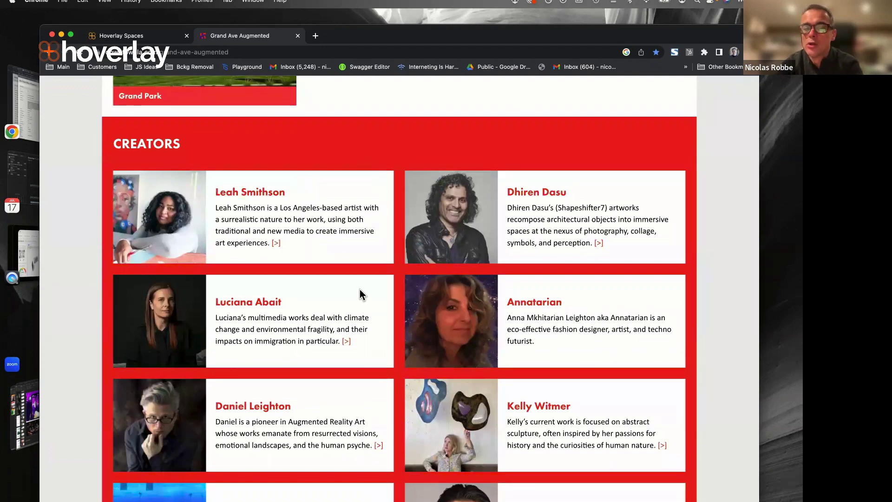
scroll(359, 289, down, 3)
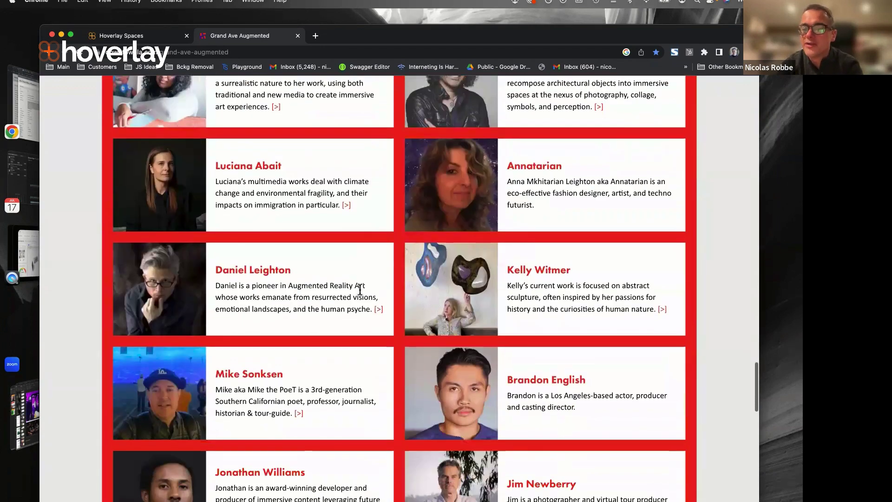
scroll(359, 289, down, 5)
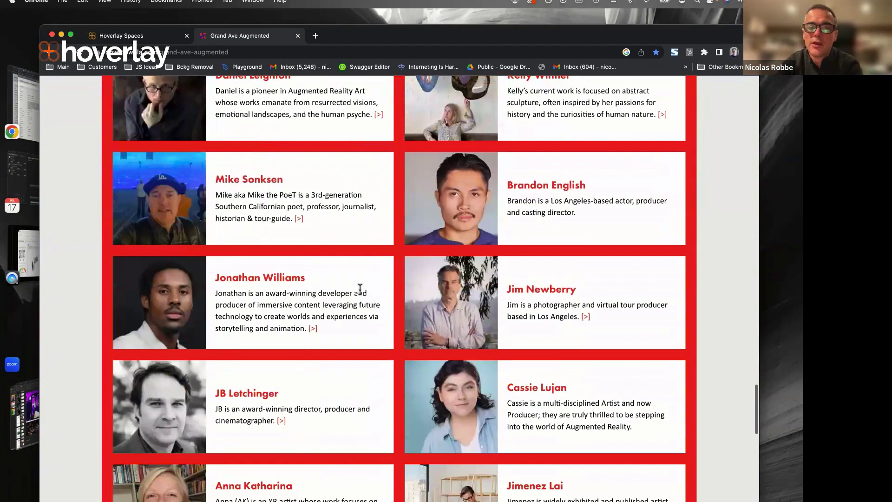
scroll(502, 332, down, 8)
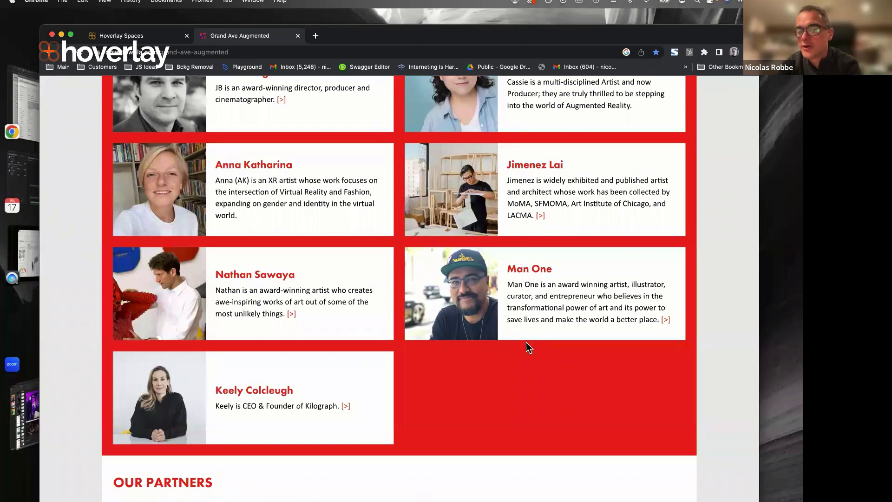
scroll(437, 209, up, 1)
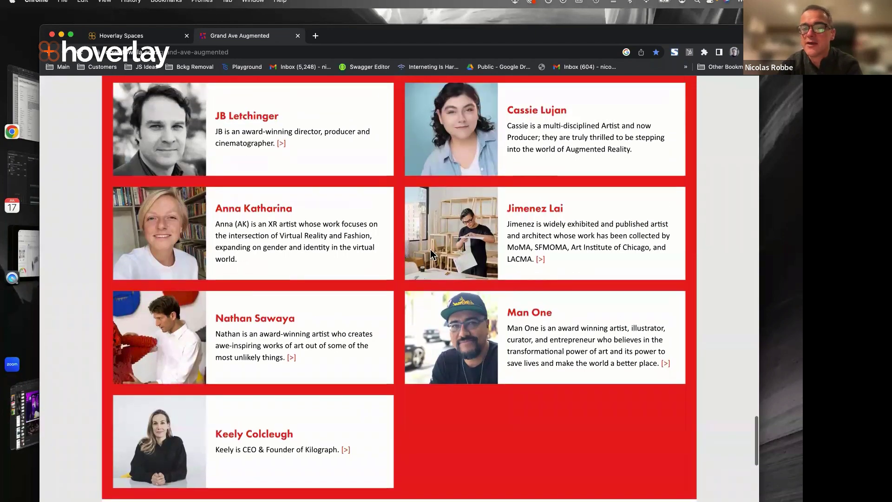
scroll(430, 248, up, 3)
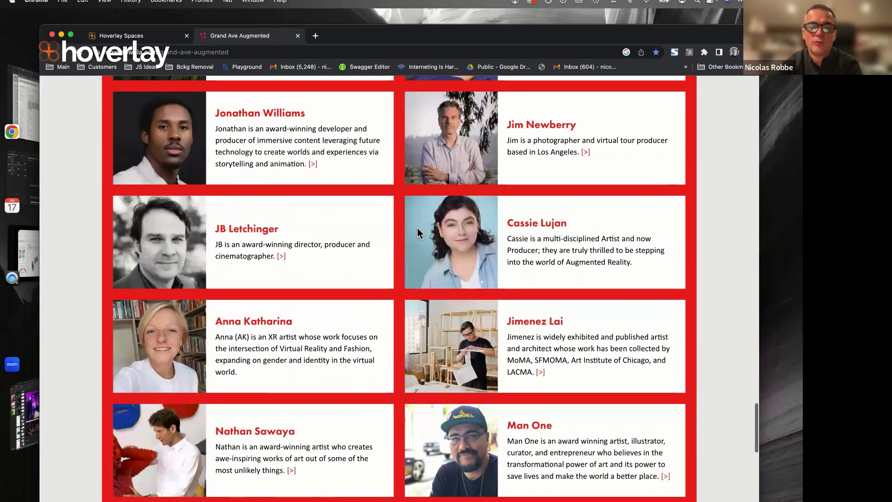
triple_click(228, 322)
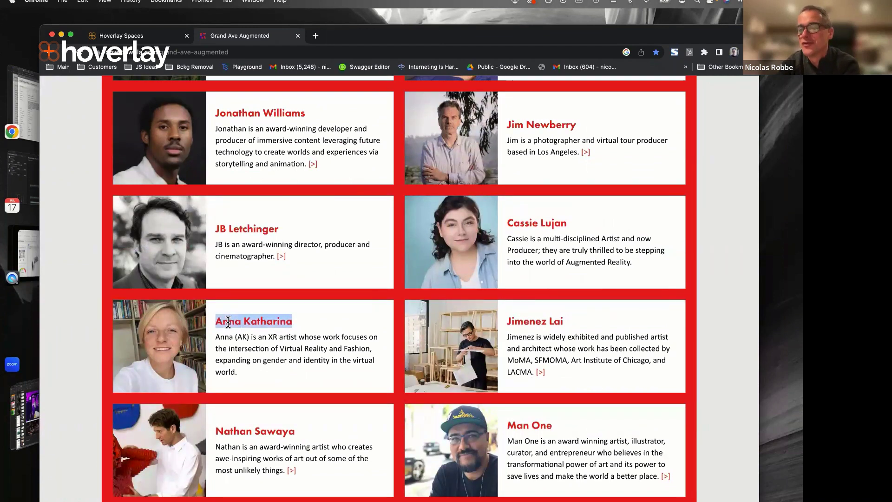
scroll(252, 349, up, 5)
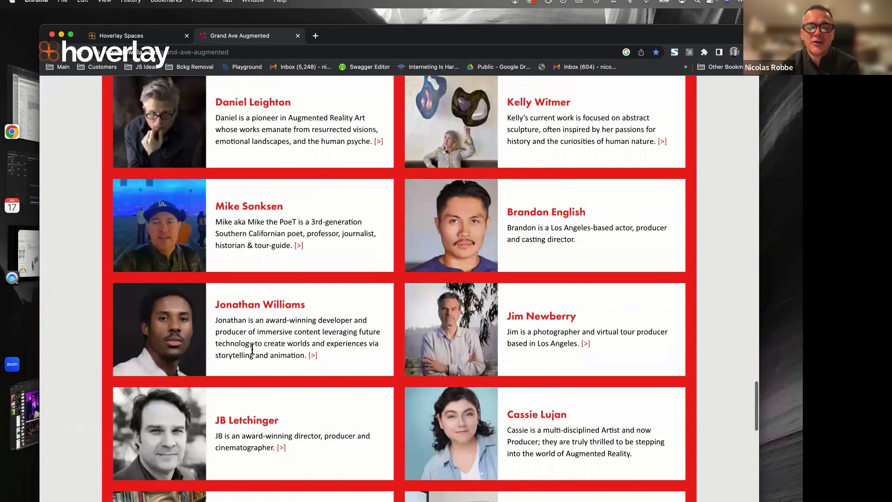
scroll(252, 349, up, 5)
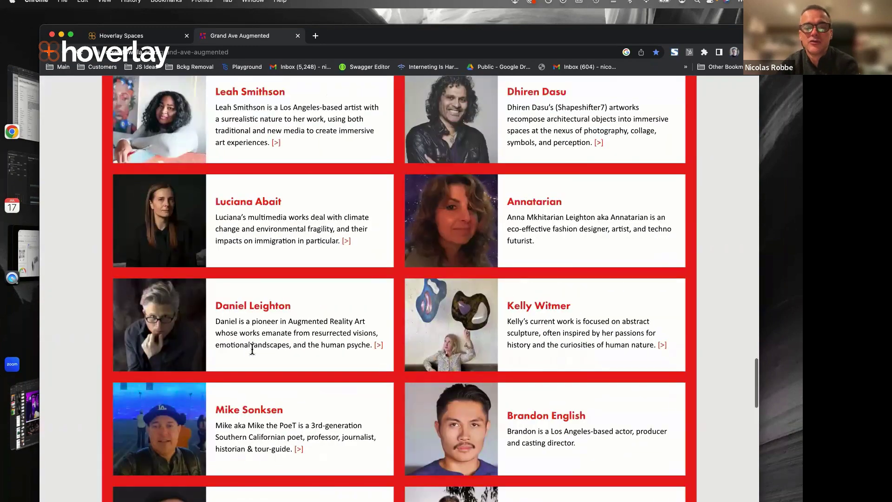
scroll(183, 383, down, 1)
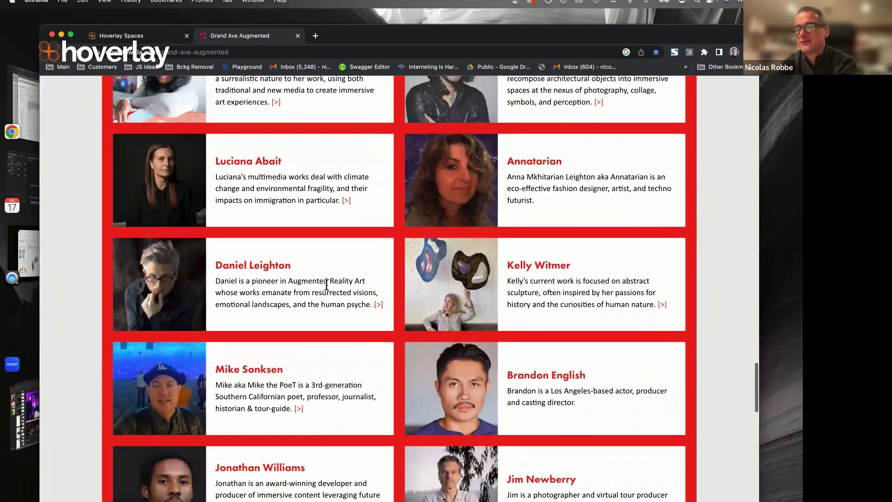
scroll(327, 285, up, 5)
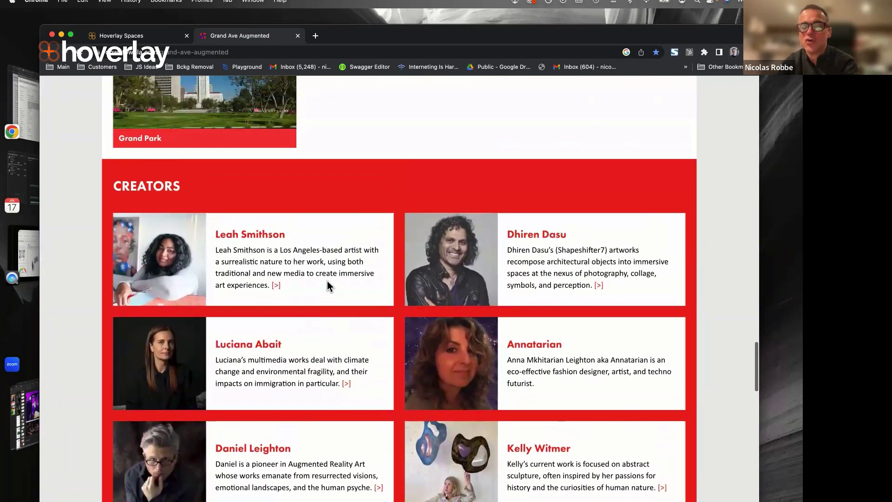
scroll(327, 280, up, 10)
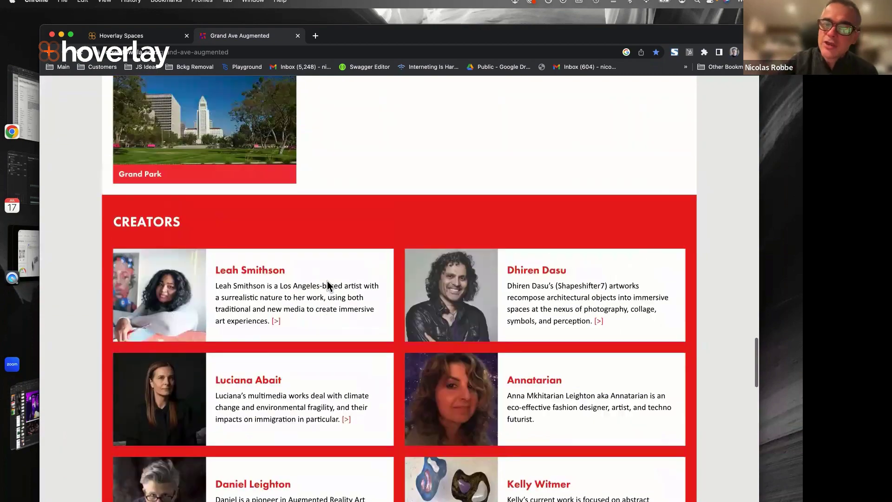
Copy the web address of the Grand Ave Augmented page for sharing.
scroll(402, 173, up, 15)
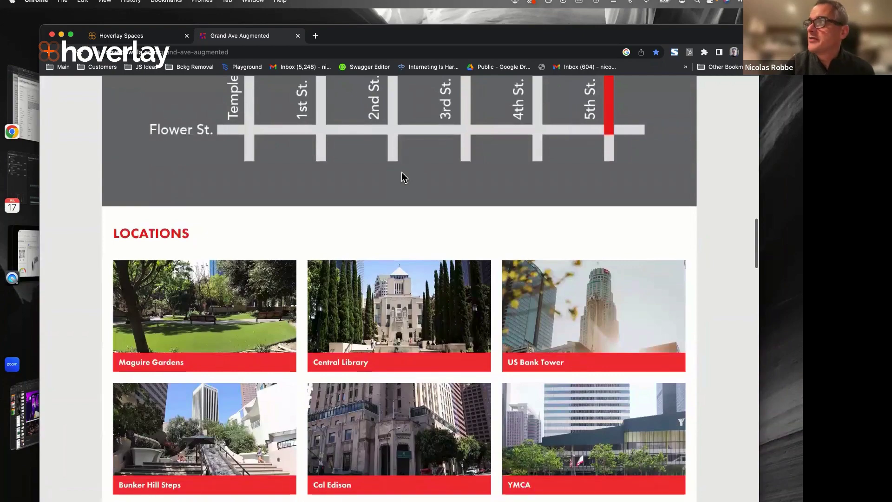
scroll(392, 238, up, 20)
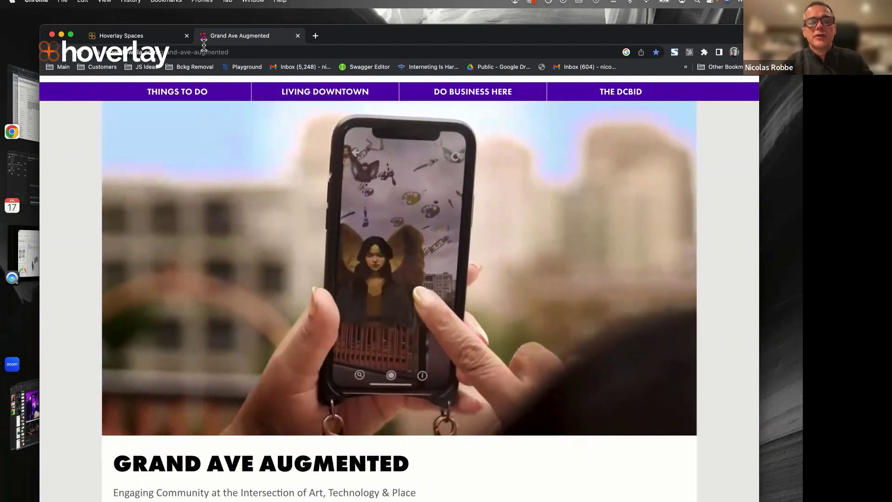
click(205, 52)
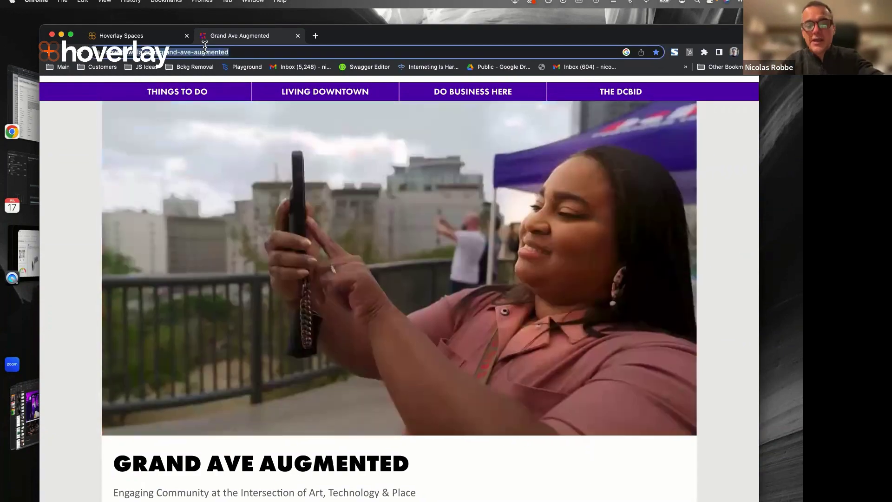
key(super+c)
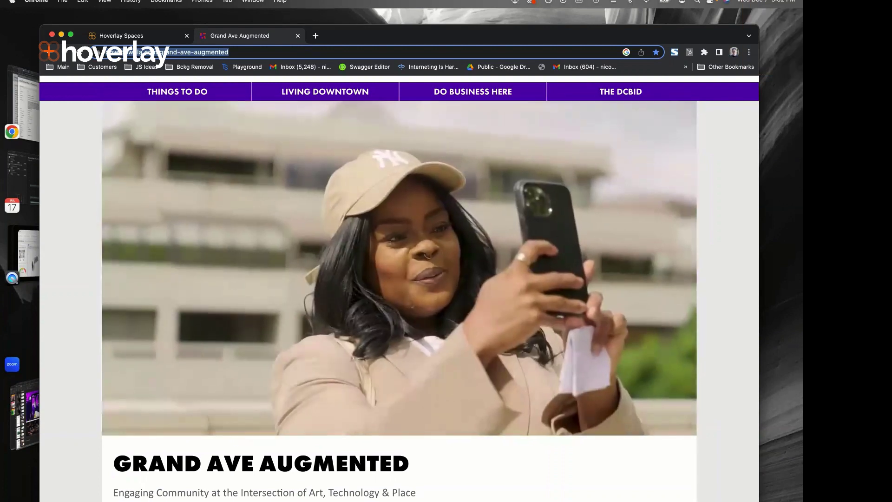
mouse_move(602, 496)
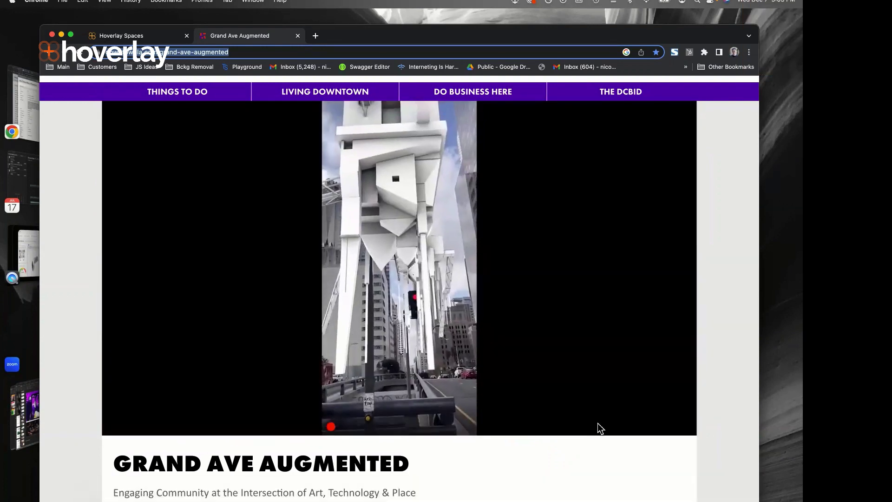